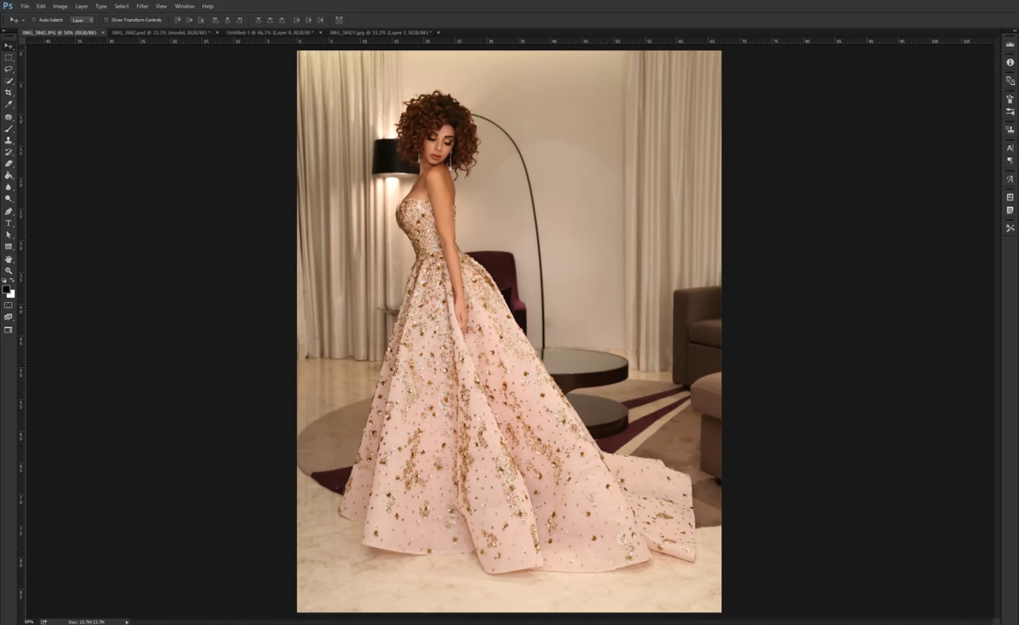
Switch from the JPG to the blank IMG_3842.psd document
{"action": "left_click", "coordinate": [161, 32]}
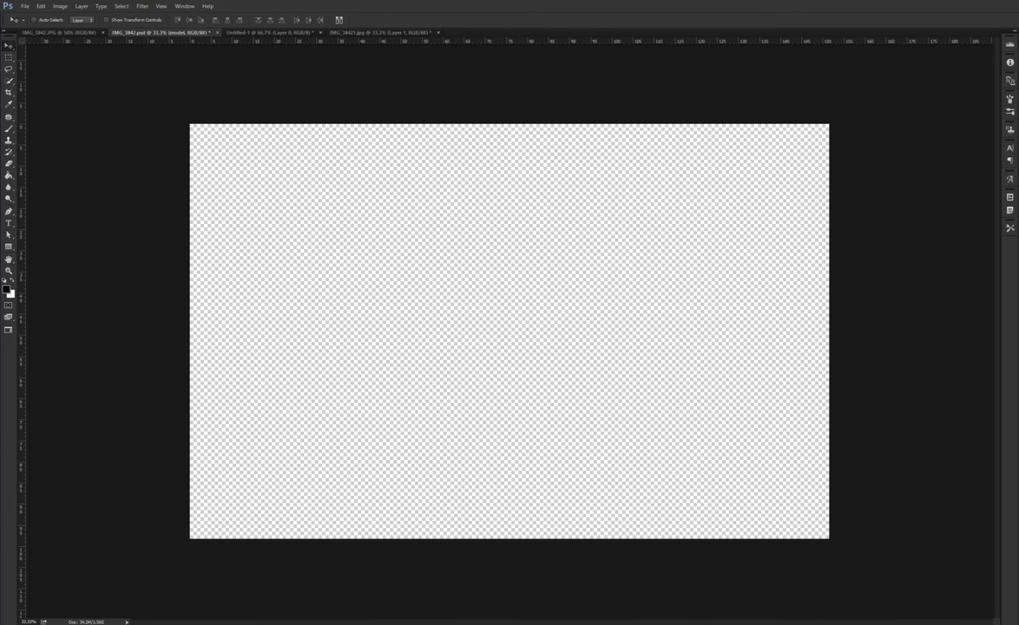
Paste the nebula image onto the empty IMG_3842.psd canvas
{"action": "key", "text": "ctrl+v"}
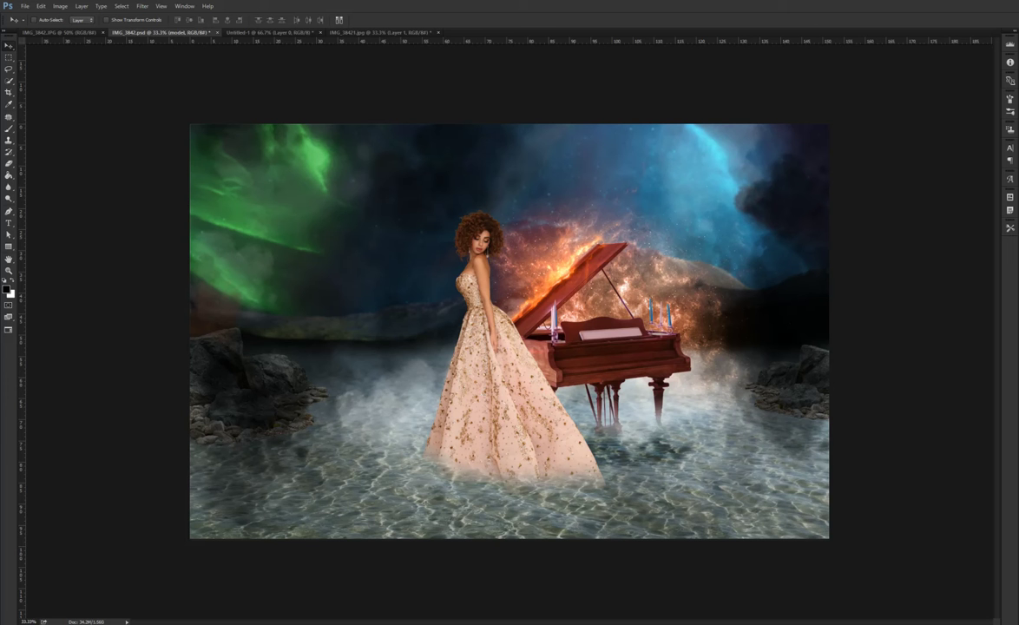
Check the foreground flowering branches at 50% zoom, then make the sea layer active
{"action": "key", "text": "ctrl+plus"}
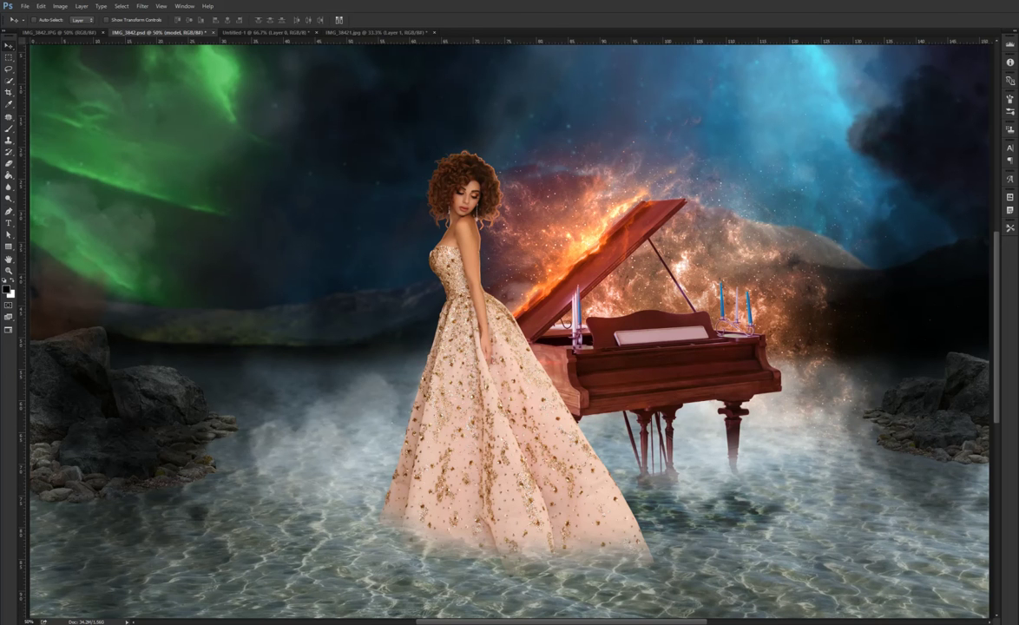
{"action": "scroll", "coordinate": [512, 330], "scroll_direction": "down", "scroll_amount": 1}
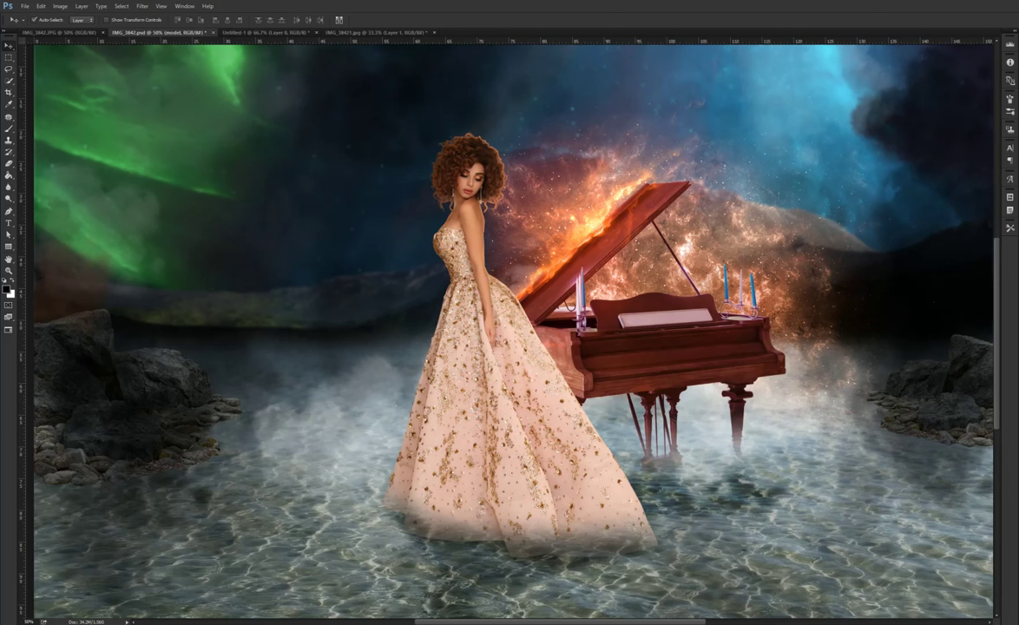
{"action": "key", "text": "ctrl+minus"}
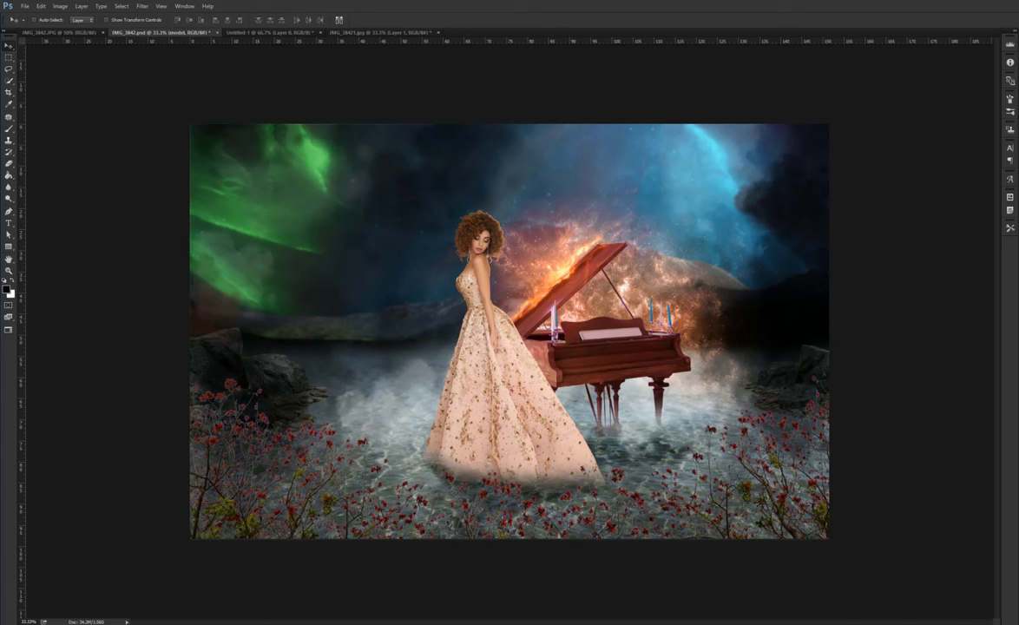
{"action": "key", "text": "alt+bracketleft"}
Select the area along the dress hem at 50% zoom and review the whole scene
{"action": "key", "text": "ctrl+plus"}
{"action": "scroll", "coordinate": [510, 330], "scroll_direction": "down", "scroll_amount": 1}
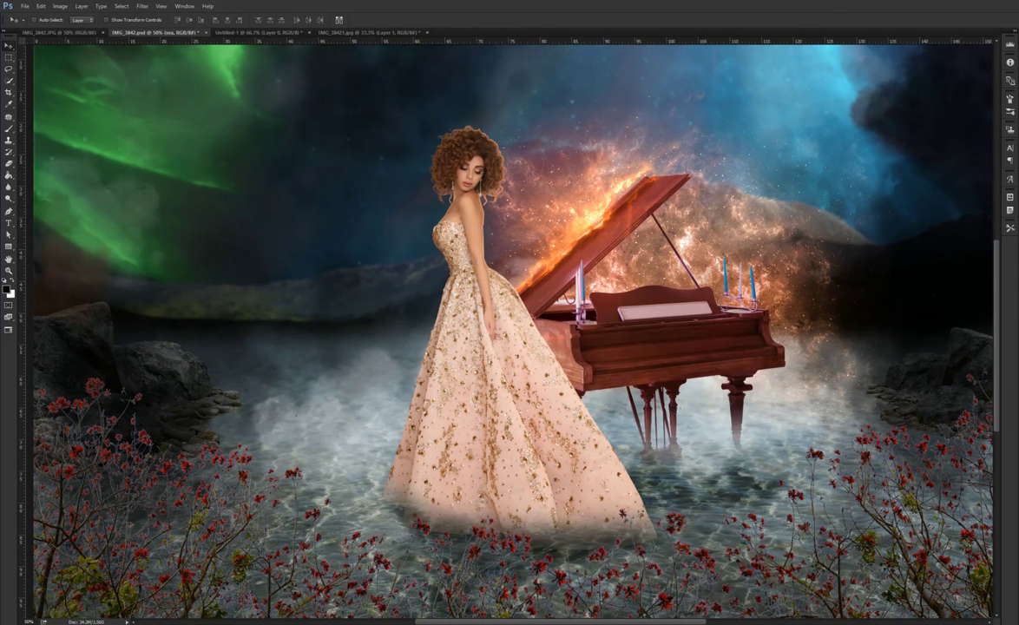
{"action": "key", "text": "ctrl+shift+d"}
{"action": "key", "text": "ctrl+minus"}
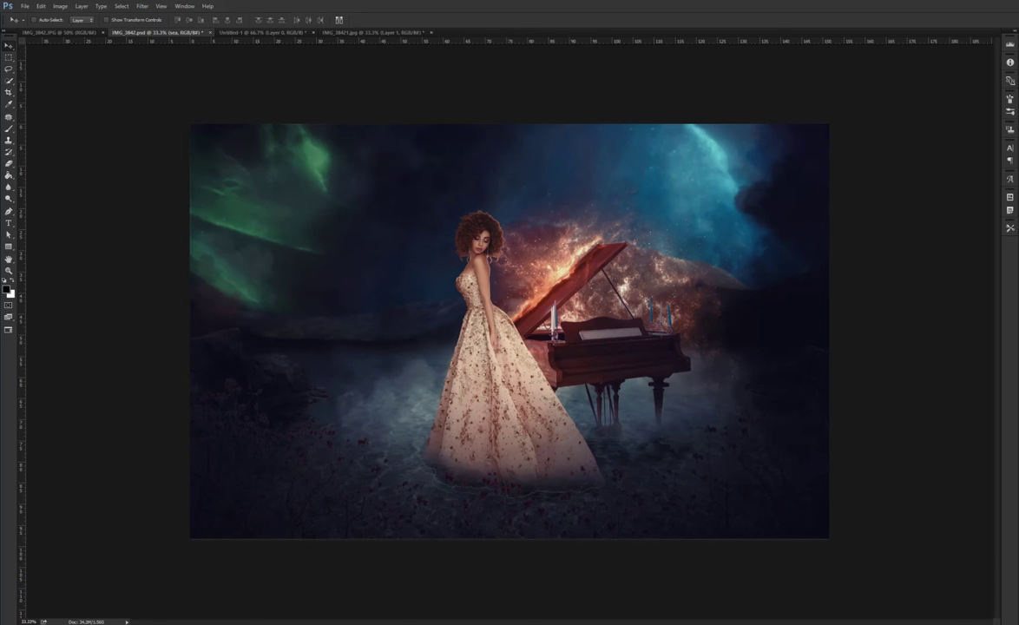
{"action": "key", "text": "ctrl+plus"}
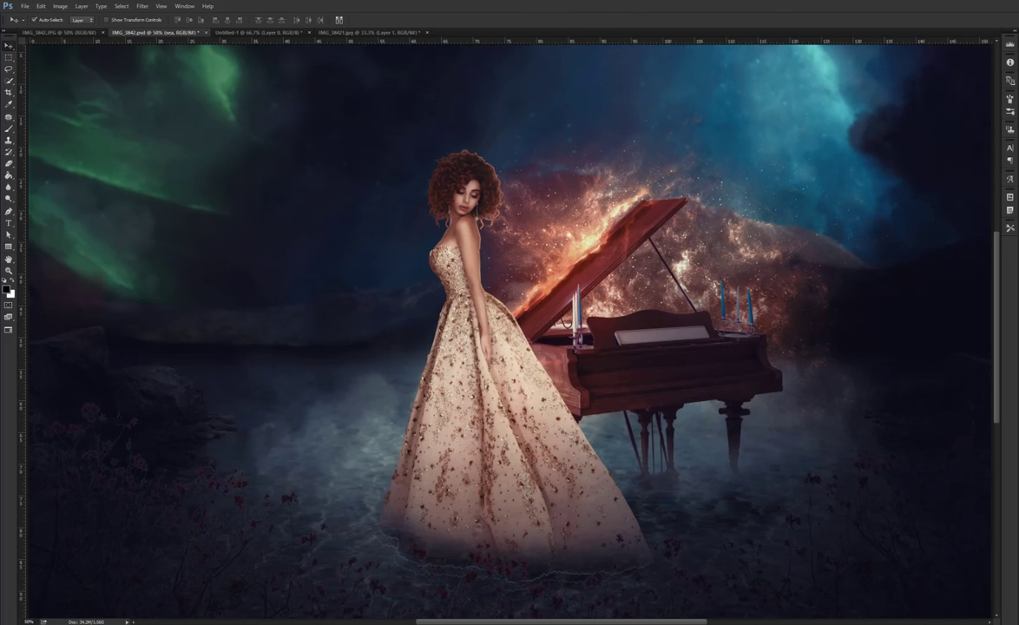
Compare the fire glow on the woman and piano close up, then view the whole canvas
{"action": "key", "text": "ctrl+plus"}
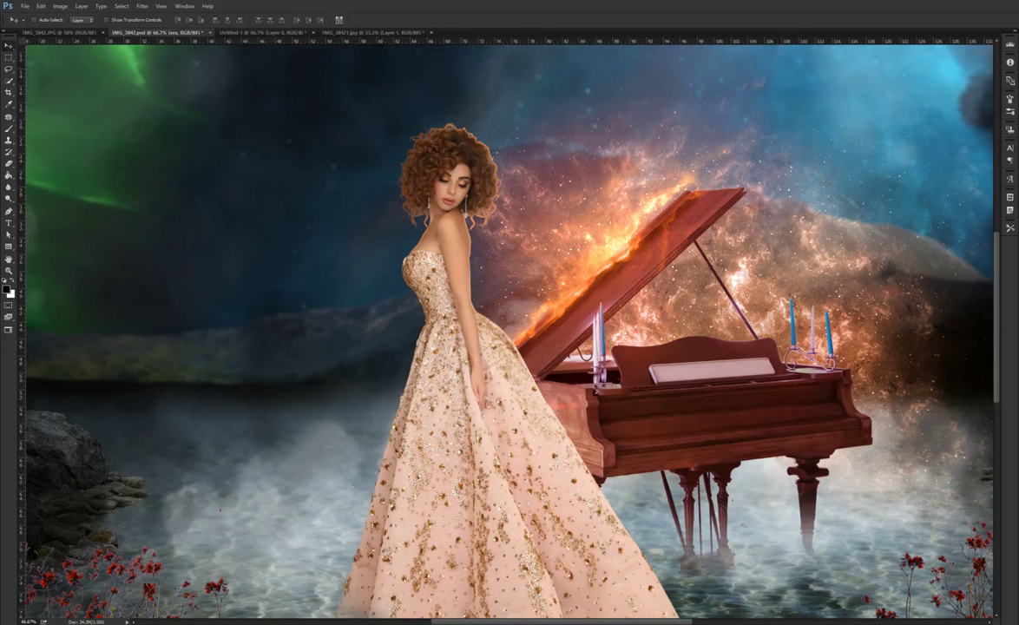
{"action": "key", "text": "ctrl+minus"}
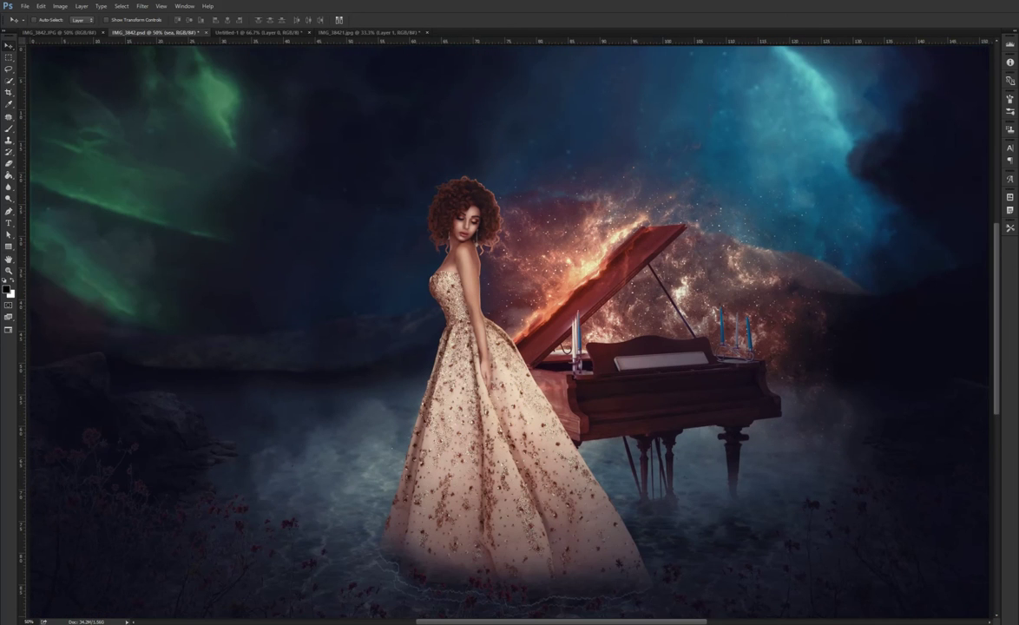
{"action": "key", "text": "ctrl+minus"}
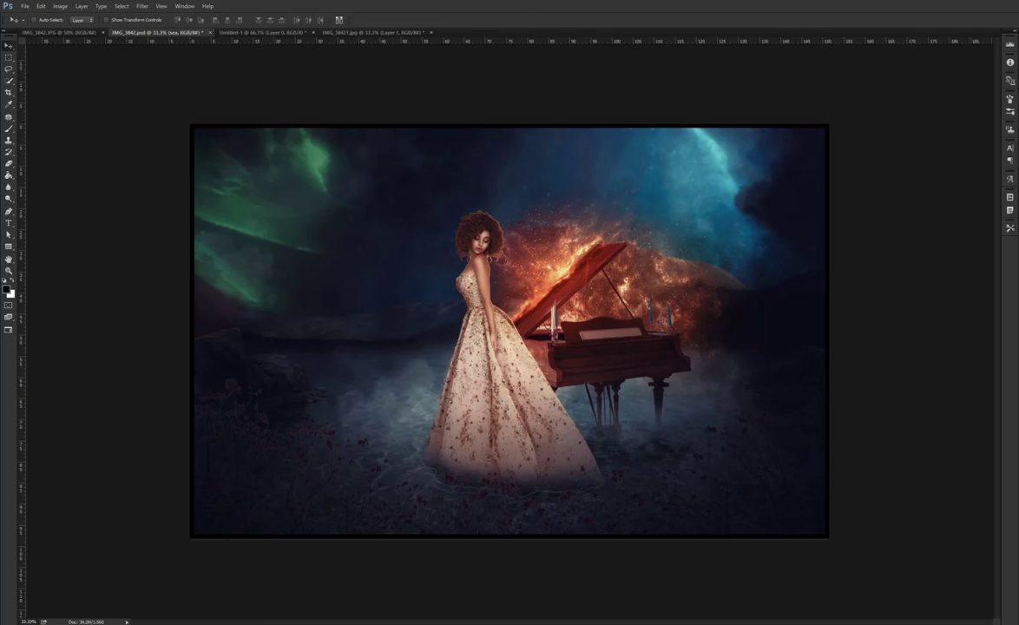
{"action": "key", "text": "ctrl+plus"}
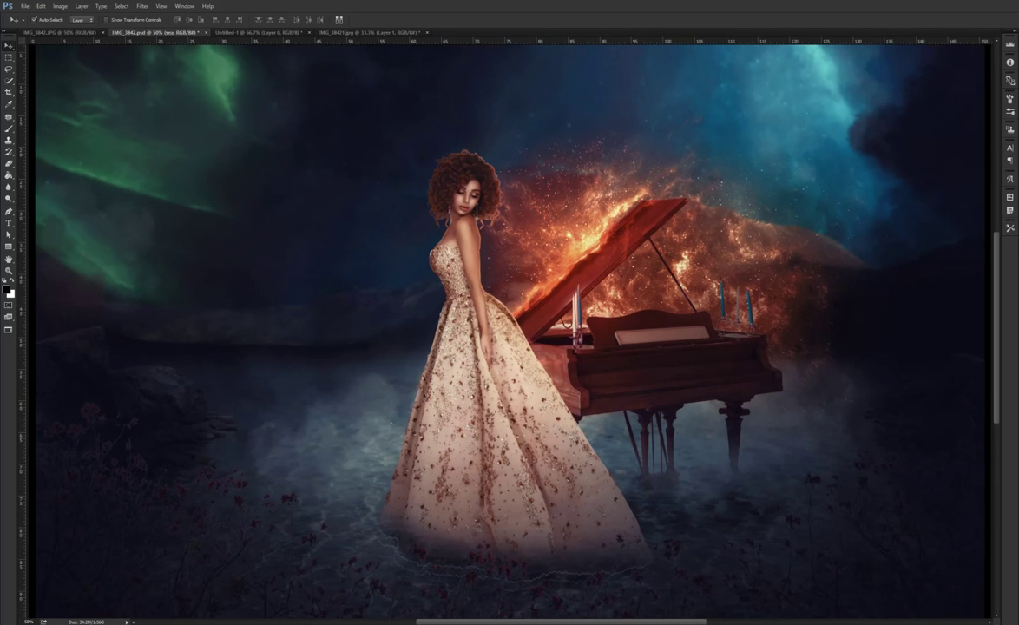
Inspect the woman and piano up close, then zoom out so the whole composite sits centred
{"action": "key", "text": "ctrl+plus"}
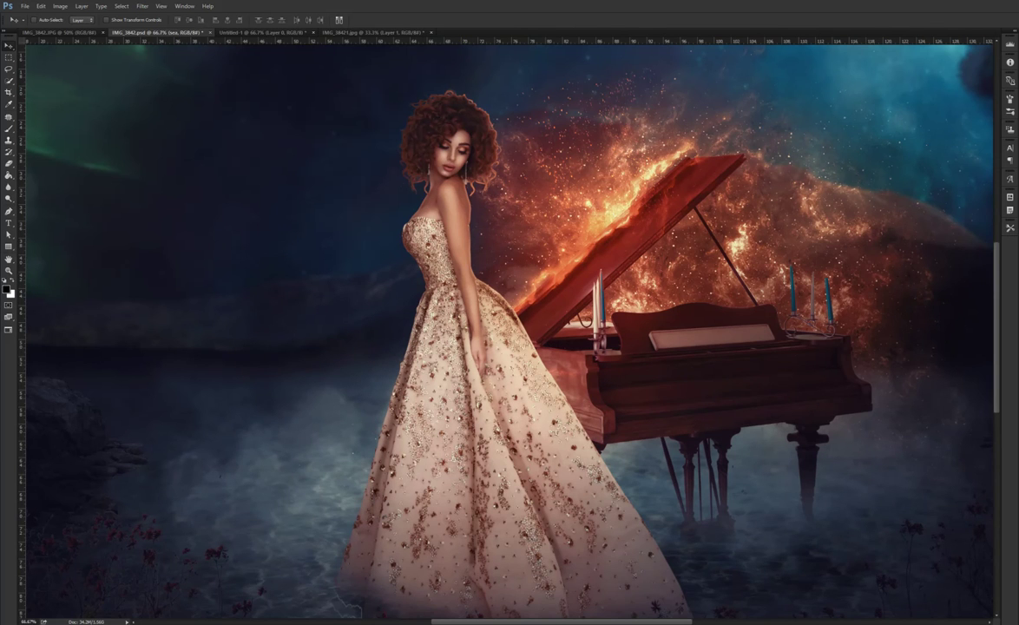
{"action": "scroll", "coordinate": [509, 329], "scroll_direction": "up", "scroll_amount": 3}
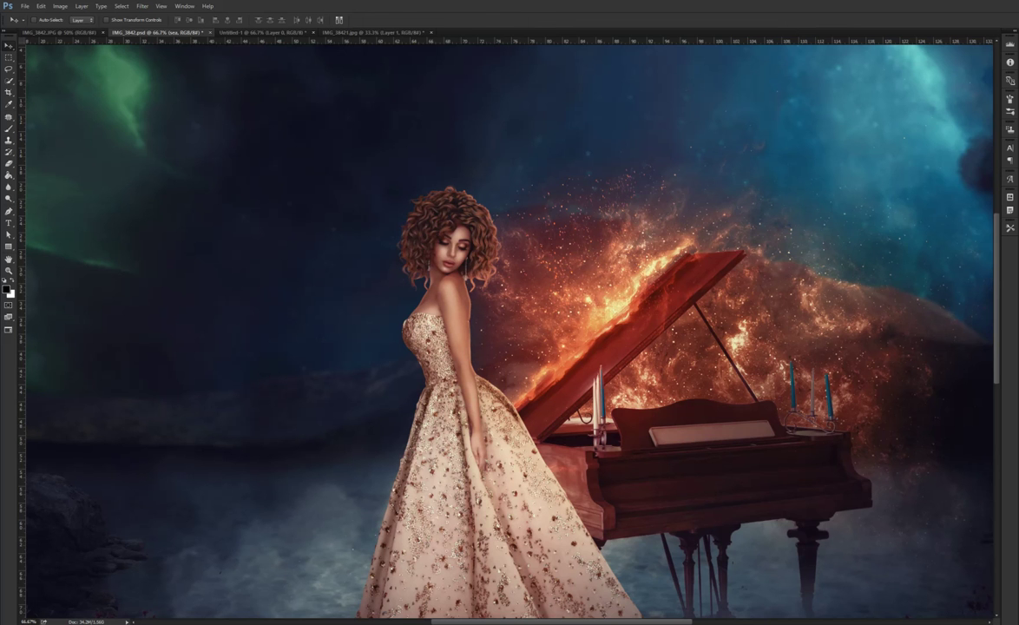
{"action": "key", "text": "ctrl+minus"}
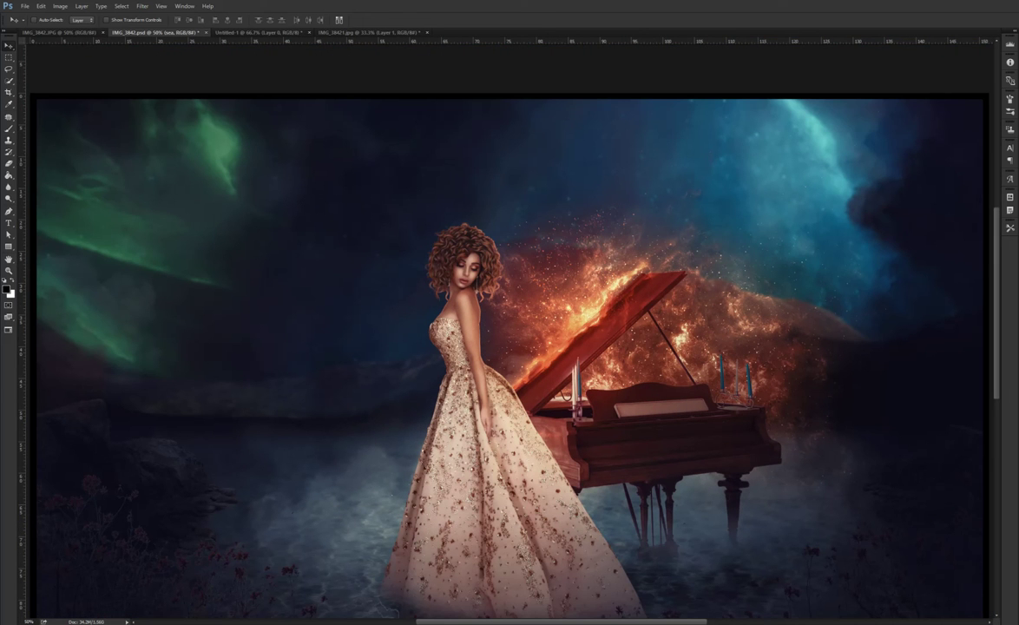
{"action": "key", "text": "ctrl+minus"}
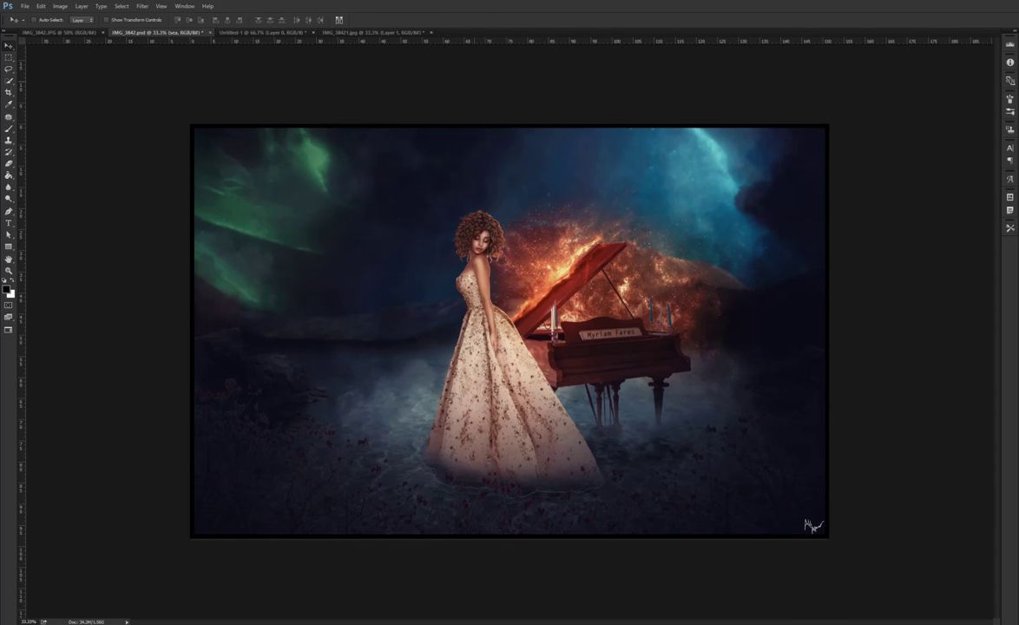
Bring up the Untitled-1 before-and-after comparison document
{"action": "left_click", "coordinate": [260, 32]}
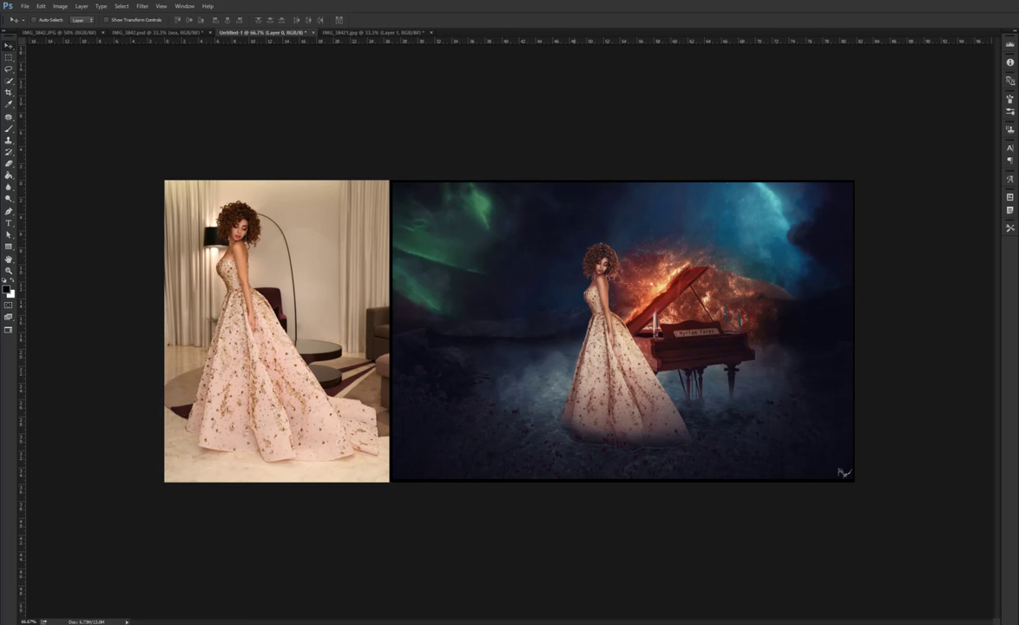
Switch to the flattened IMG_3842J.jpg copy of the composite
{"action": "key", "text": "ctrl+Tab"}
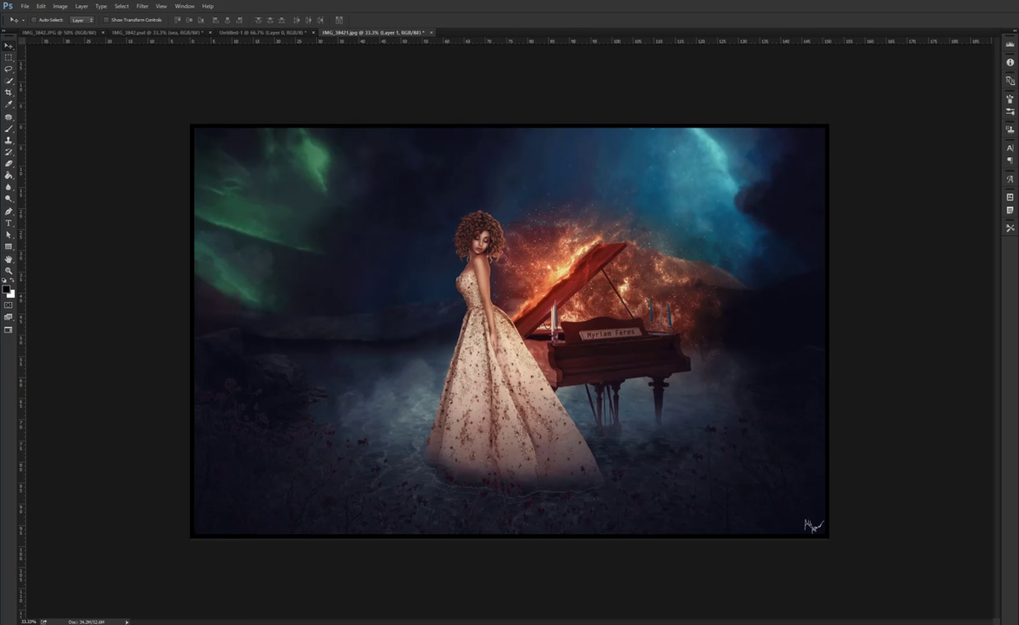
{"action": "key", "text": "ctrl+plus"}
{"action": "key", "text": "ctrl+plus"}
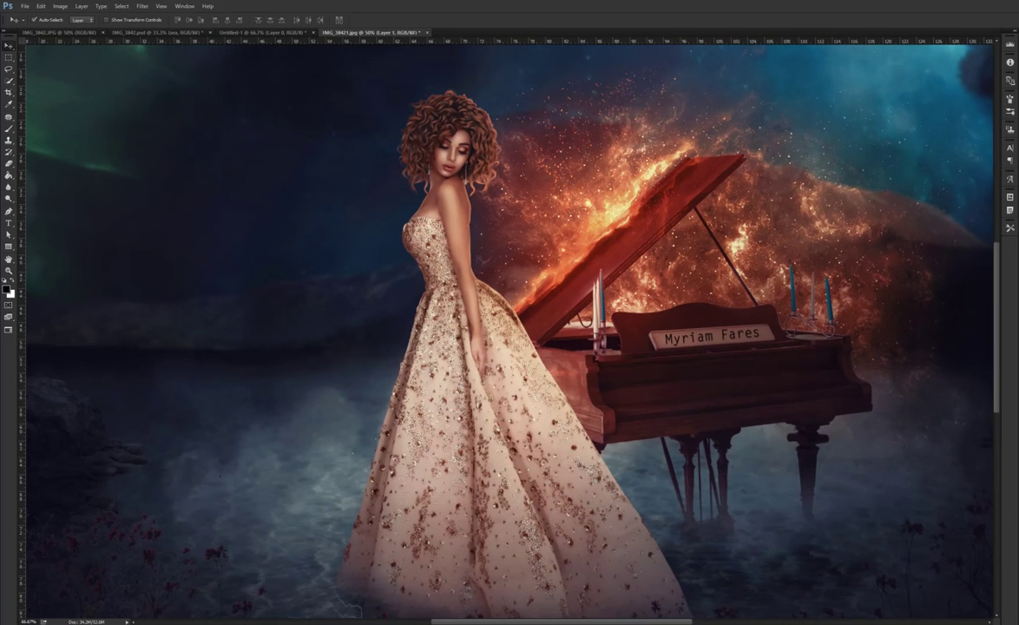
{"action": "scroll", "coordinate": [510, 330], "scroll_direction": "up", "scroll_amount": 5}
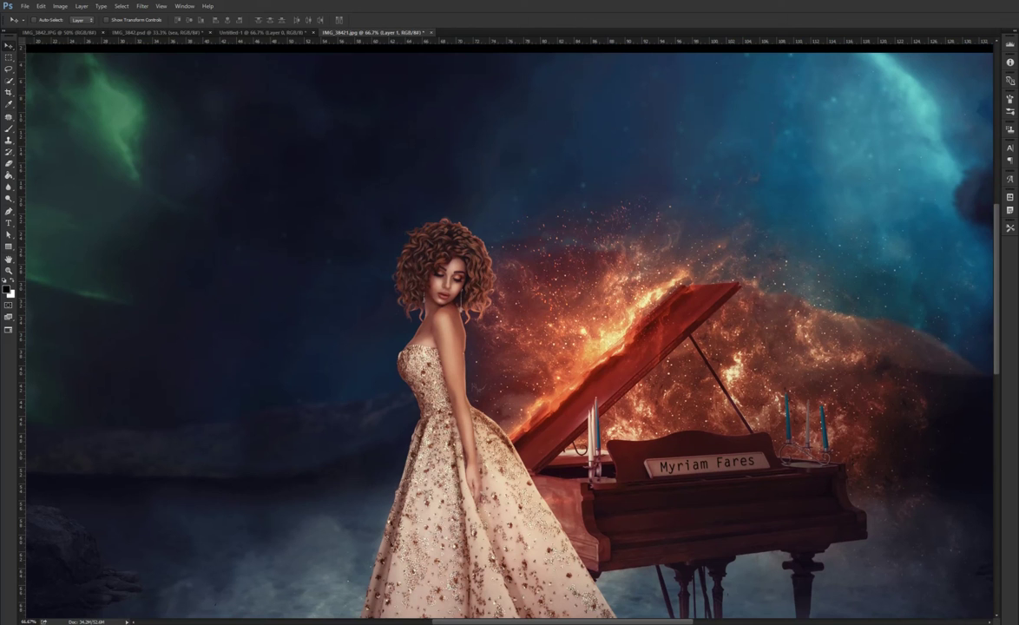
{"action": "scroll", "coordinate": [510, 330], "scroll_direction": "right", "scroll_amount": 5}
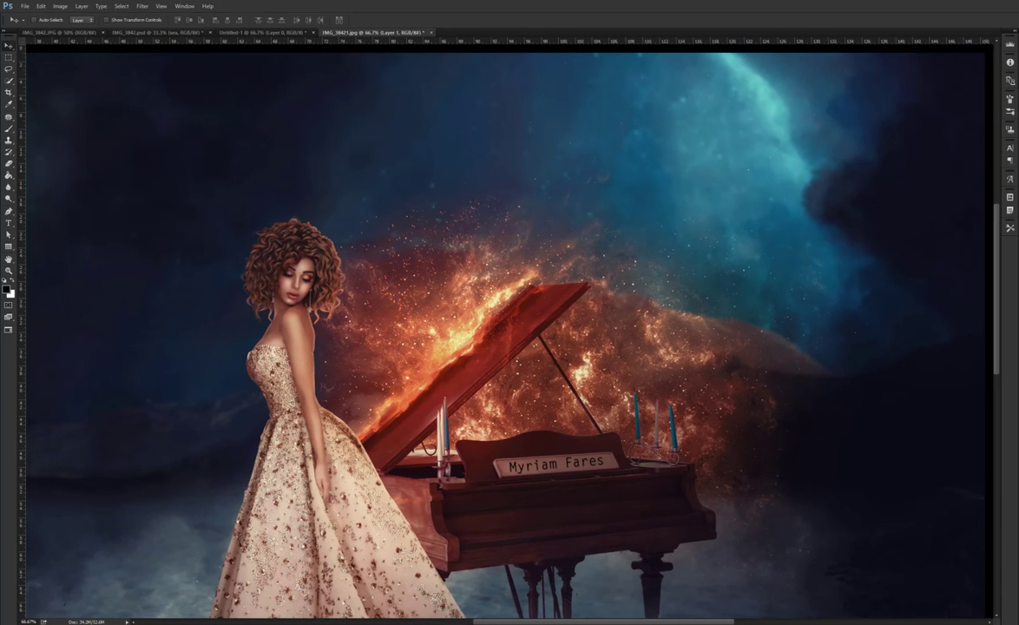
{"action": "scroll", "coordinate": [511, 329], "scroll_direction": "down", "scroll_amount": 3}
{"action": "scroll", "coordinate": [510, 330], "scroll_direction": "down", "scroll_amount": 5}
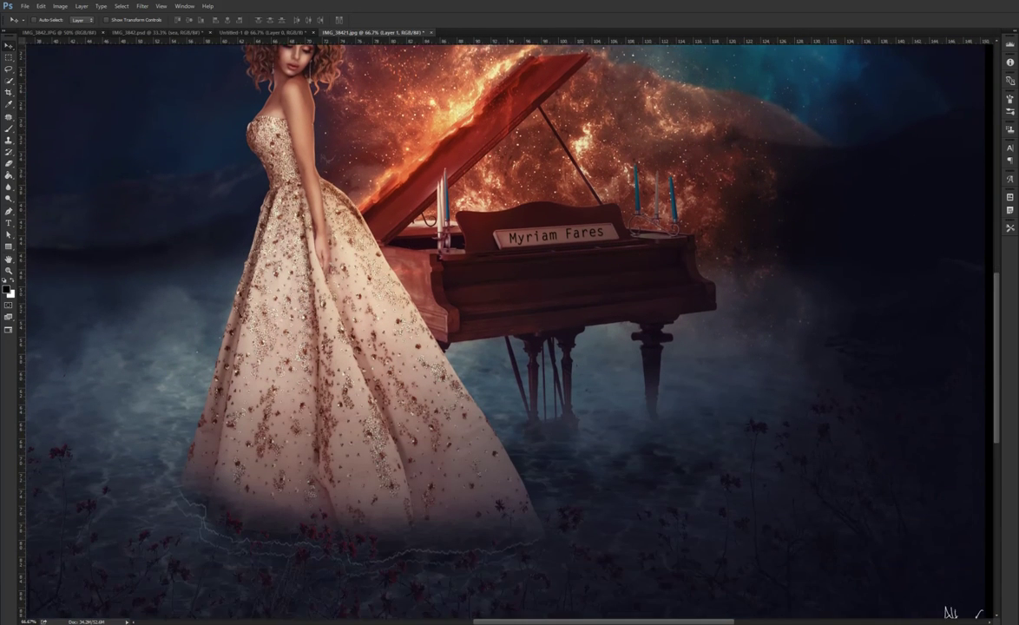
{"action": "scroll", "coordinate": [510, 330], "scroll_direction": "down", "scroll_amount": 1}
{"action": "scroll", "coordinate": [510, 329], "scroll_direction": "left", "scroll_amount": 3}
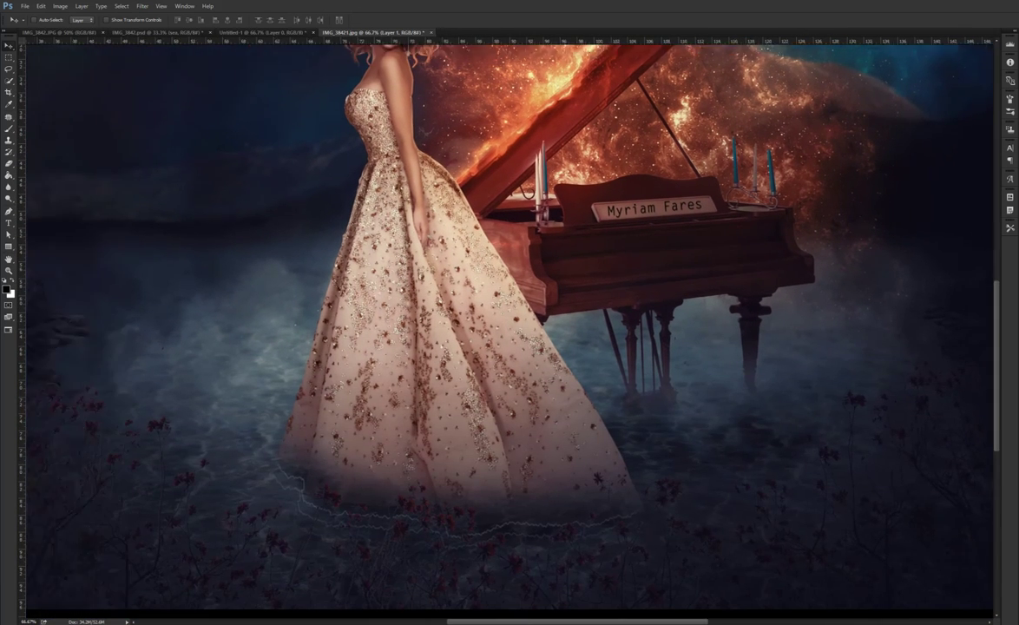
{"action": "scroll", "coordinate": [510, 329], "scroll_direction": "left", "scroll_amount": 4}
{"action": "scroll", "coordinate": [511, 329], "scroll_direction": "left", "scroll_amount": 3}
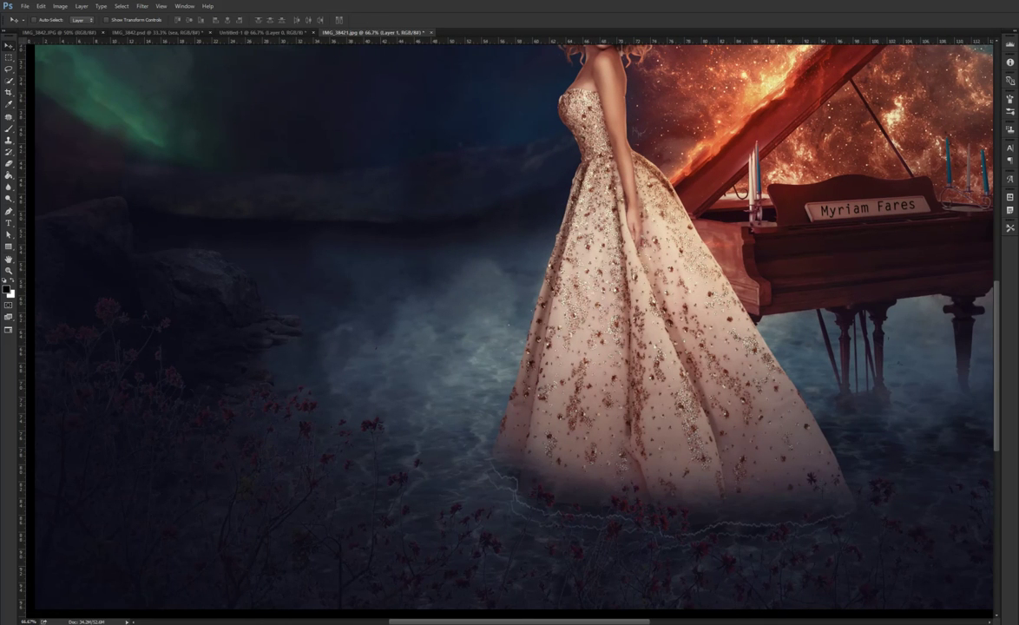
{"action": "scroll", "coordinate": [510, 330], "scroll_direction": "up", "scroll_amount": 3}
{"action": "scroll", "coordinate": [510, 330], "scroll_direction": "up", "scroll_amount": 4}
{"action": "scroll", "coordinate": [510, 330], "scroll_direction": "up", "scroll_amount": 4}
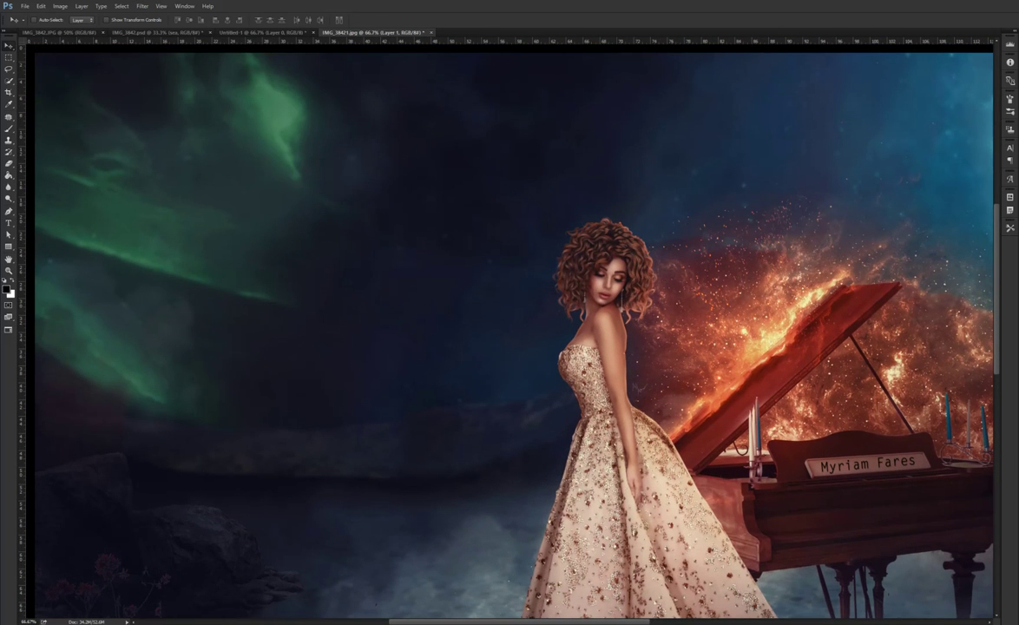
{"action": "scroll", "coordinate": [510, 329], "scroll_direction": "down", "scroll_amount": 2}
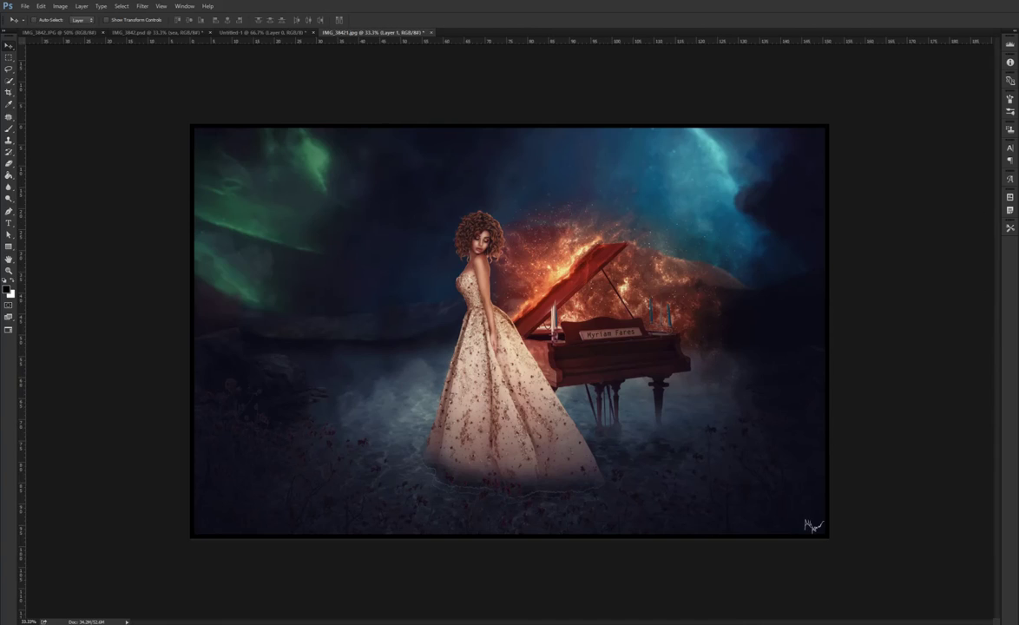